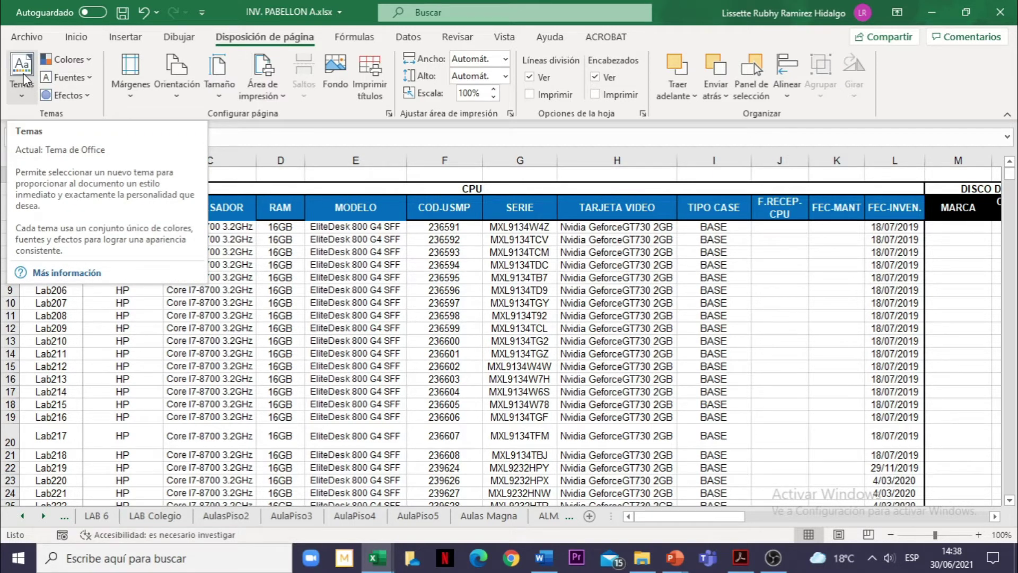
left_click(24, 96)
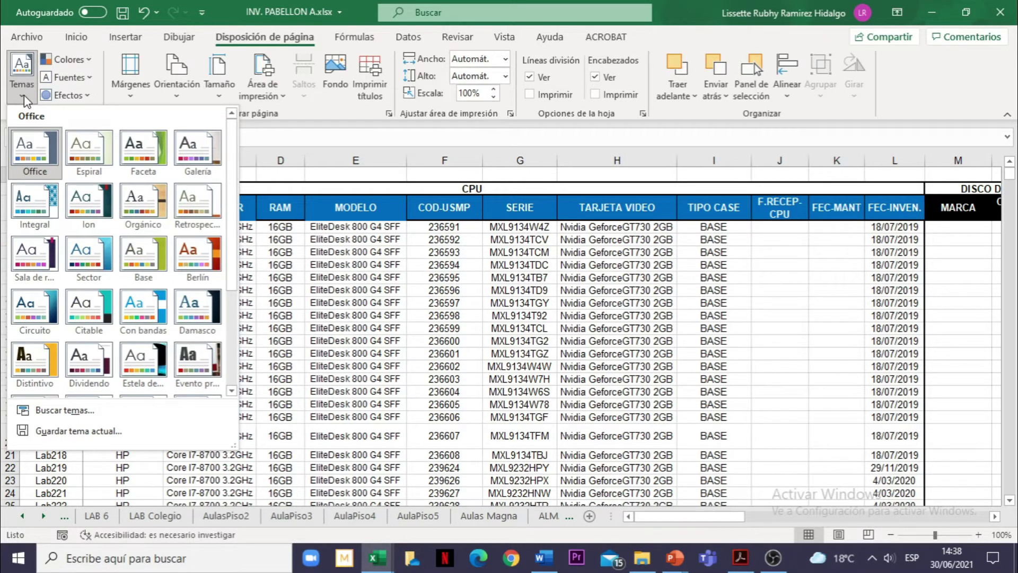
left_click(90, 62)
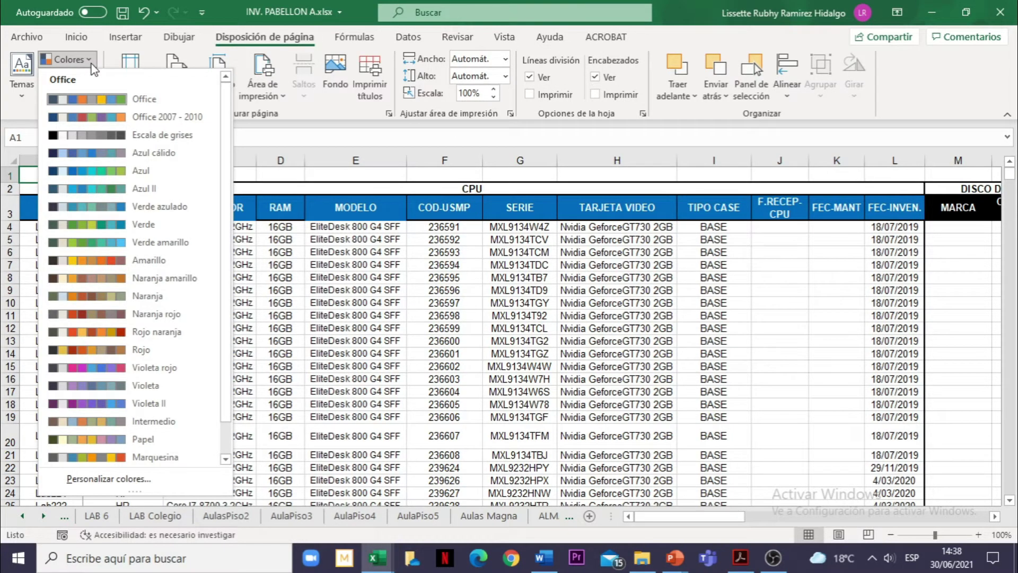
left_click(91, 63)
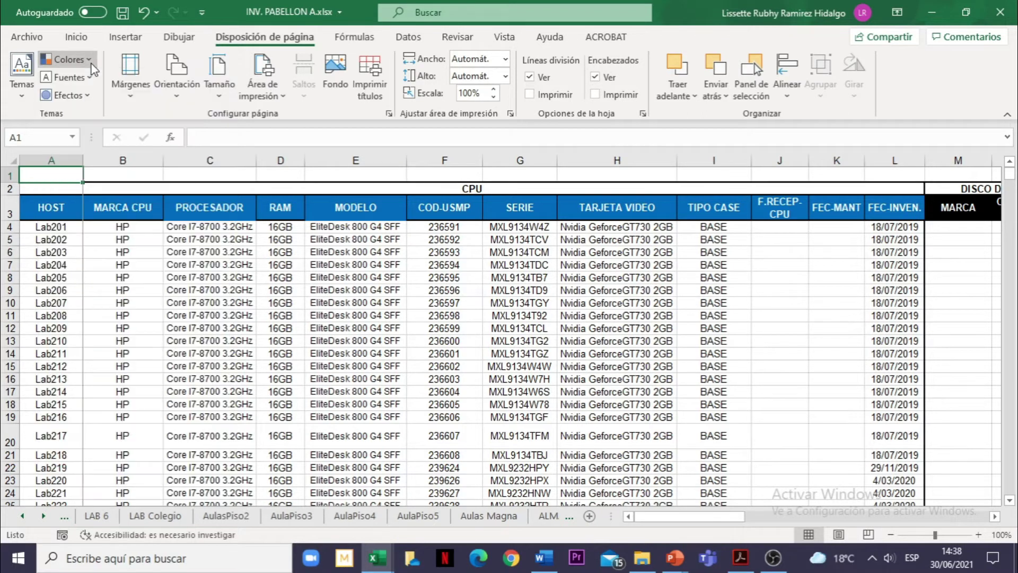
left_click(92, 78)
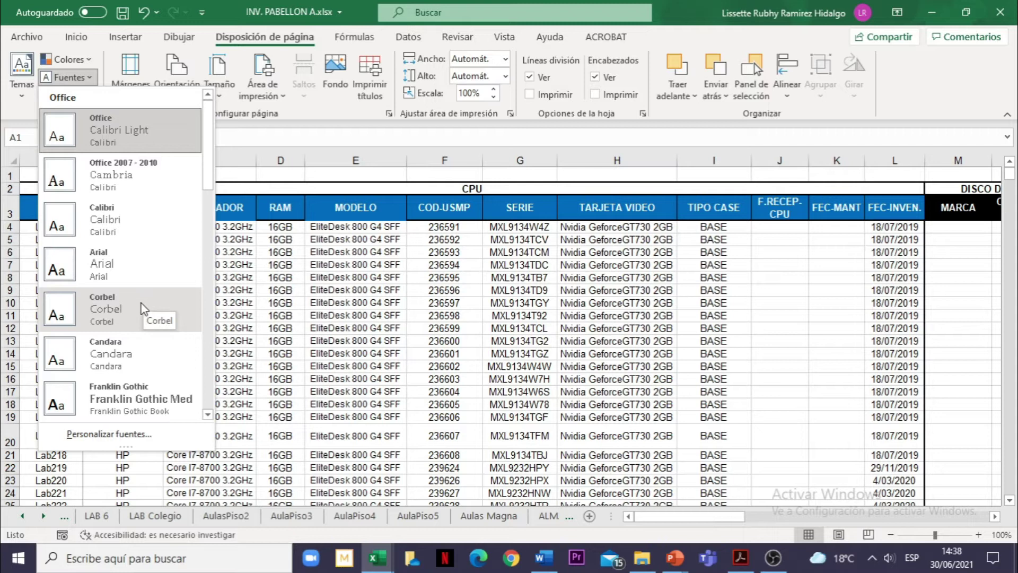
left_click(94, 78)
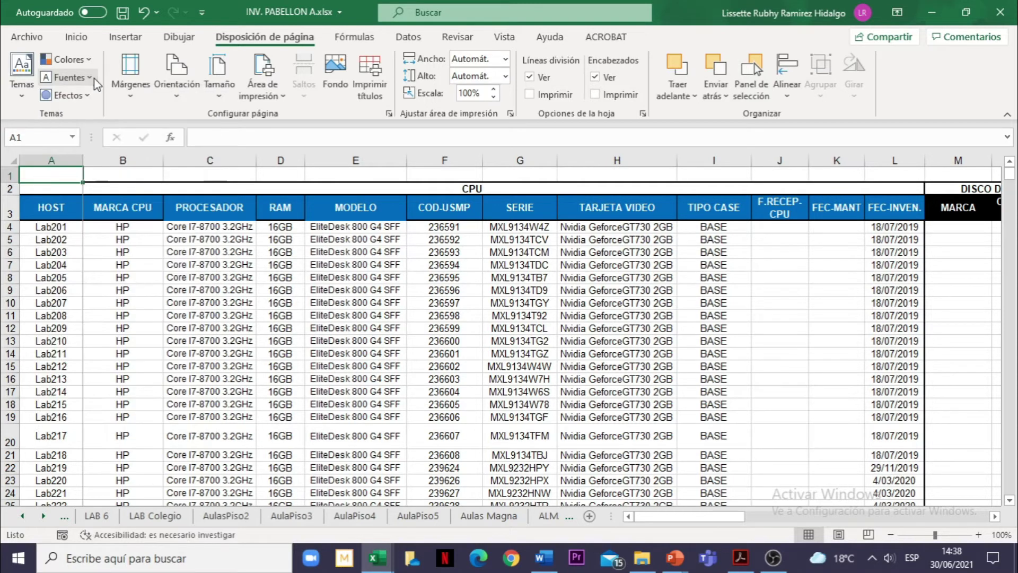
left_click(92, 101)
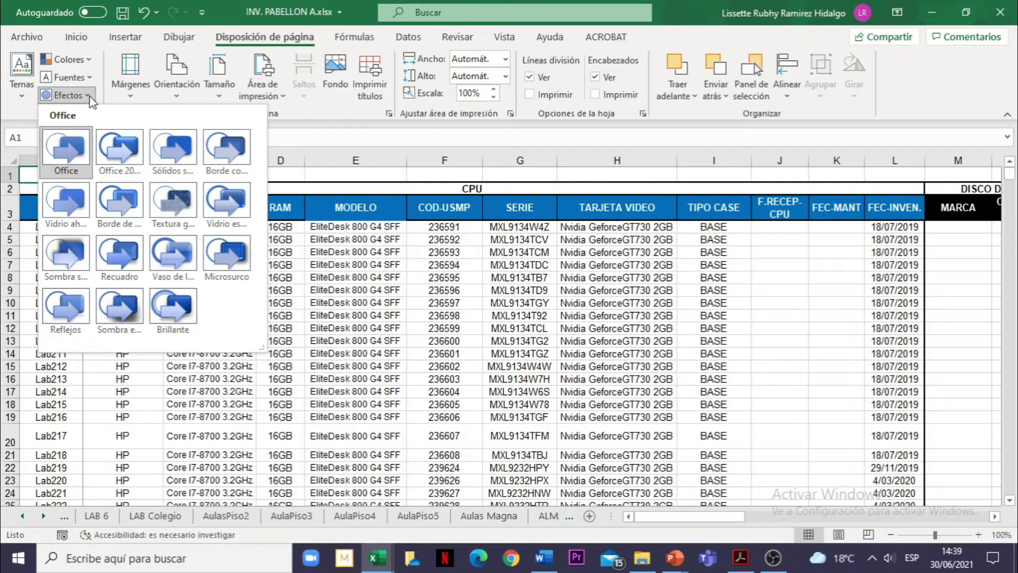
left_click(349, 132)
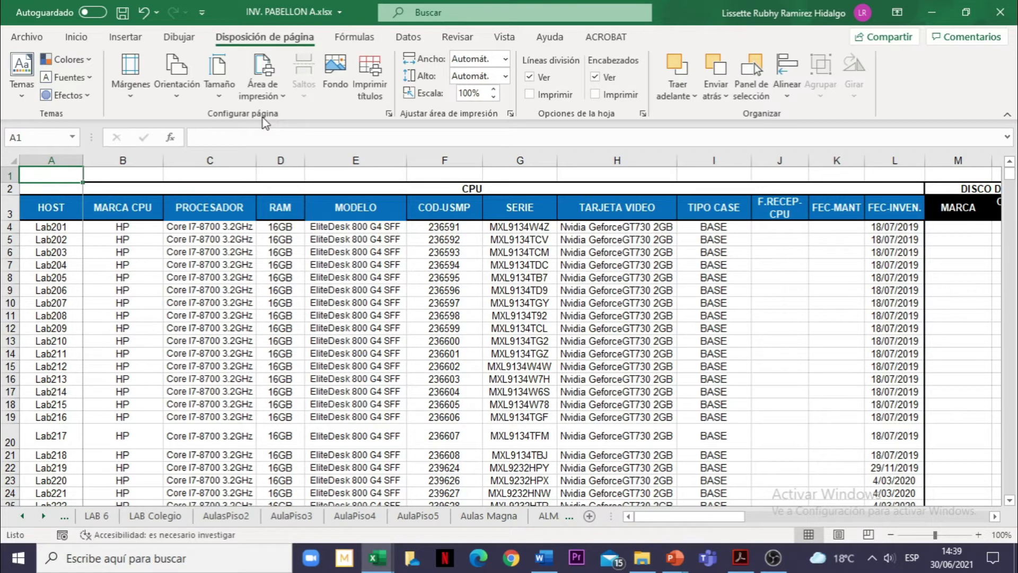
- Look through the Márgenes, Orientación and Tamaño lists without changes, then show the Área de impresión choices
left_click(131, 95)
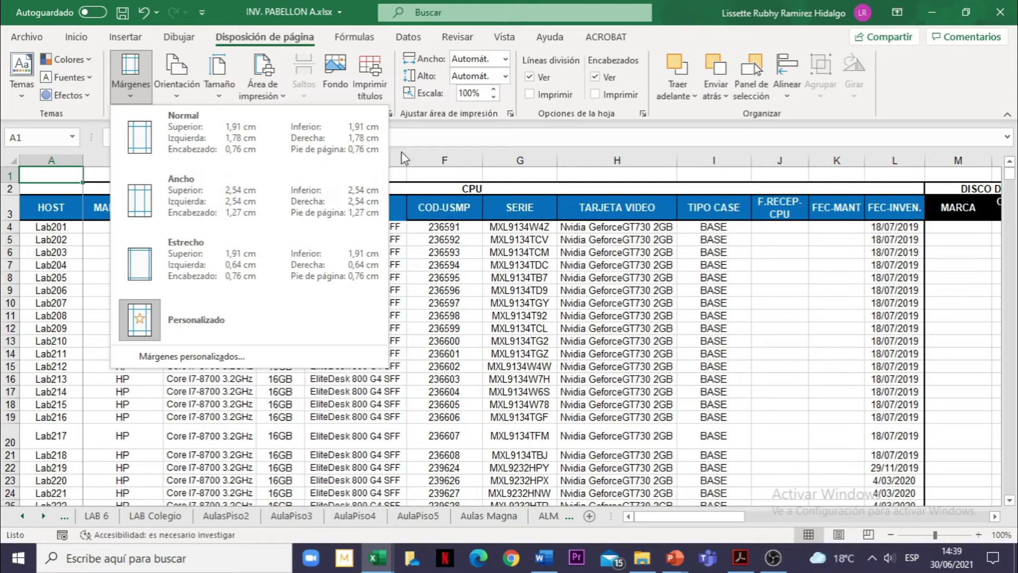
key("Escape")
left_click(179, 98)
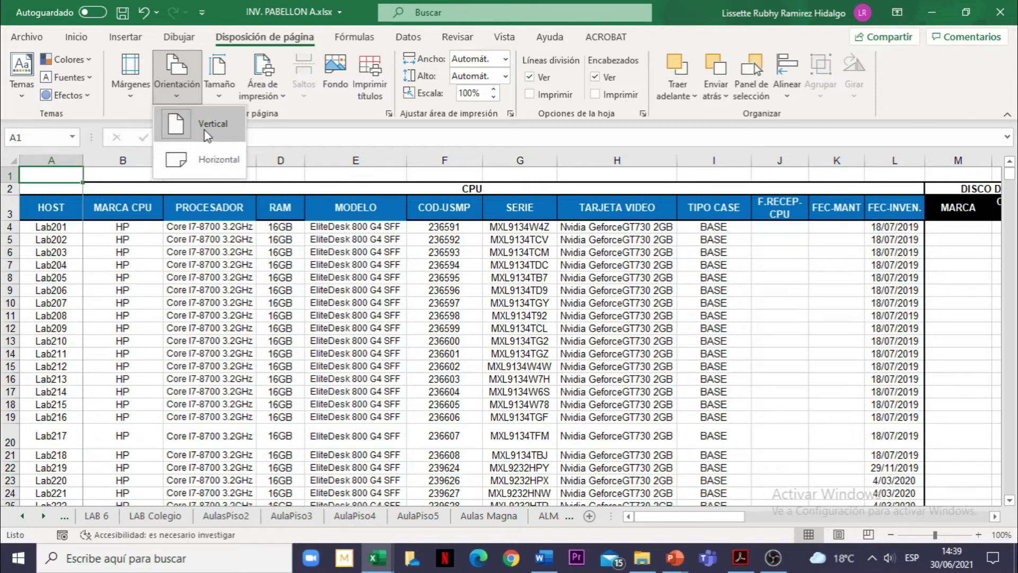
left_click(216, 162)
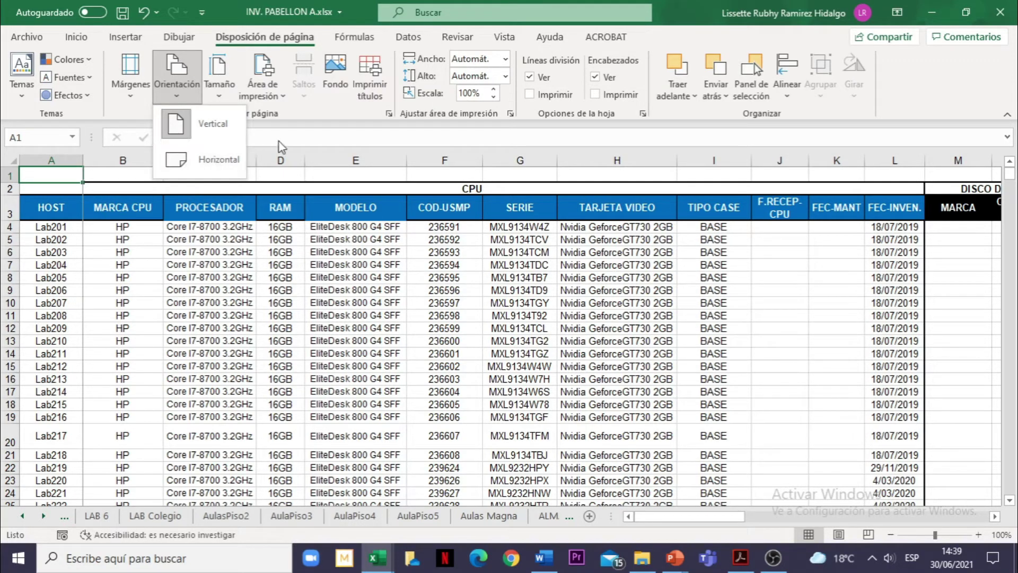
left_click(219, 99)
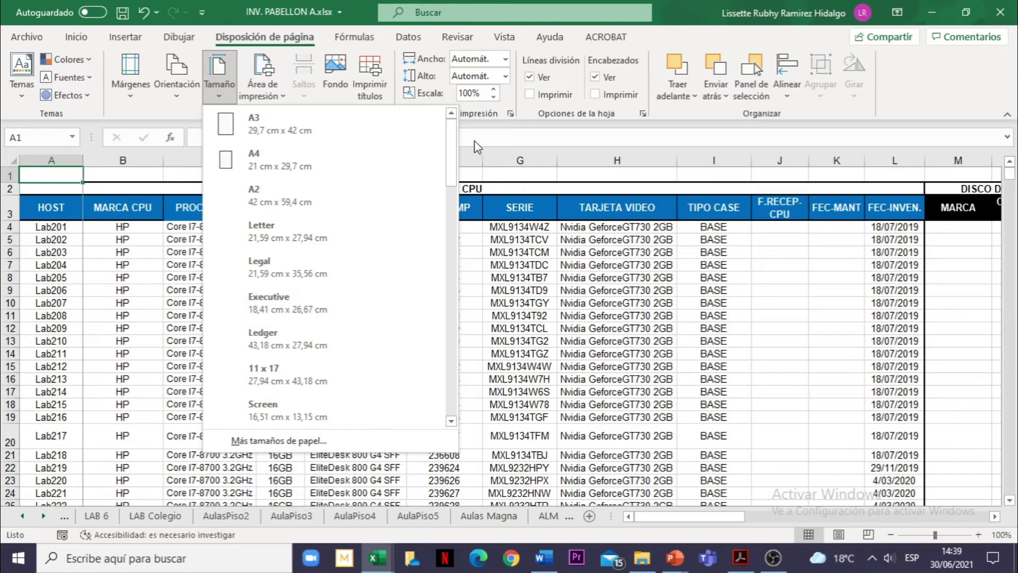
left_click(332, 120)
left_click(282, 97)
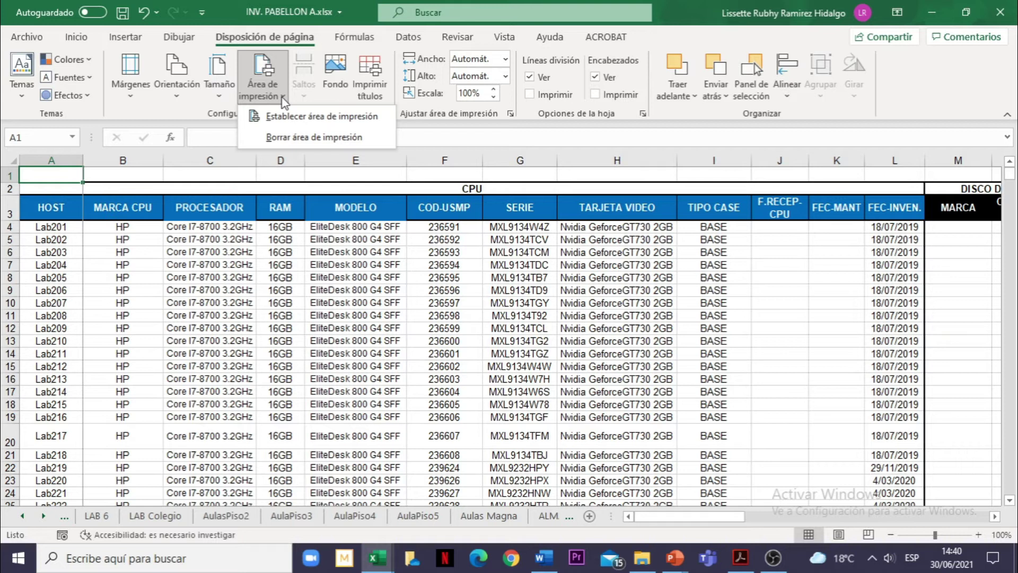
- Close the Área de impresión list without setting an area, and cancel the Fondo background picture dialog
left_click(282, 98)
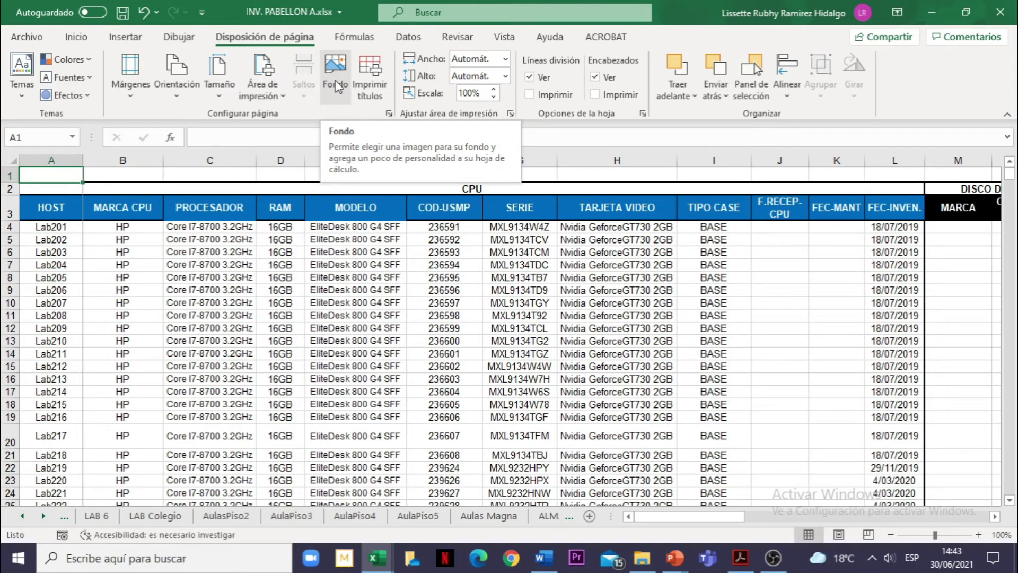
left_click(336, 81)
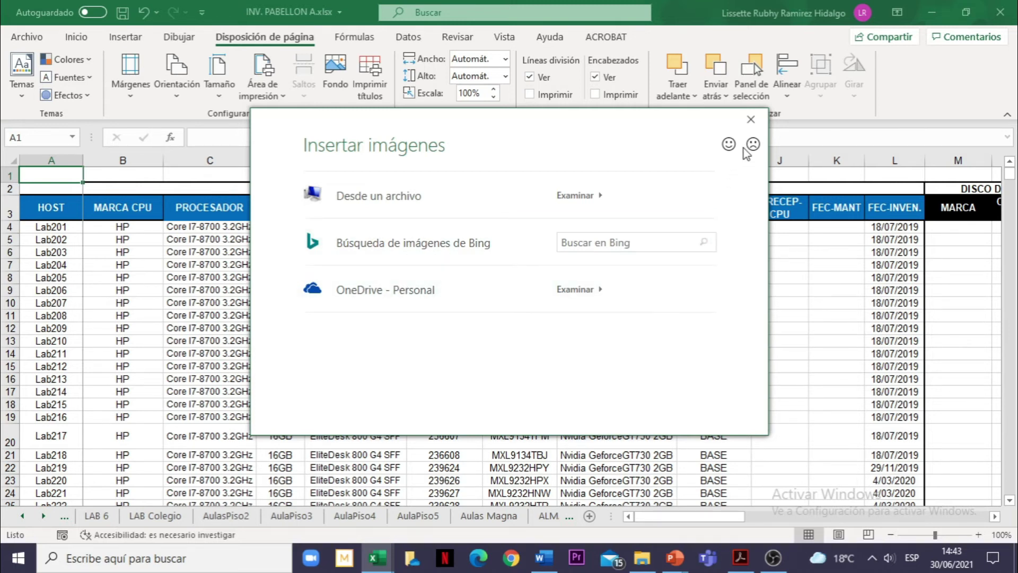
left_click(751, 119)
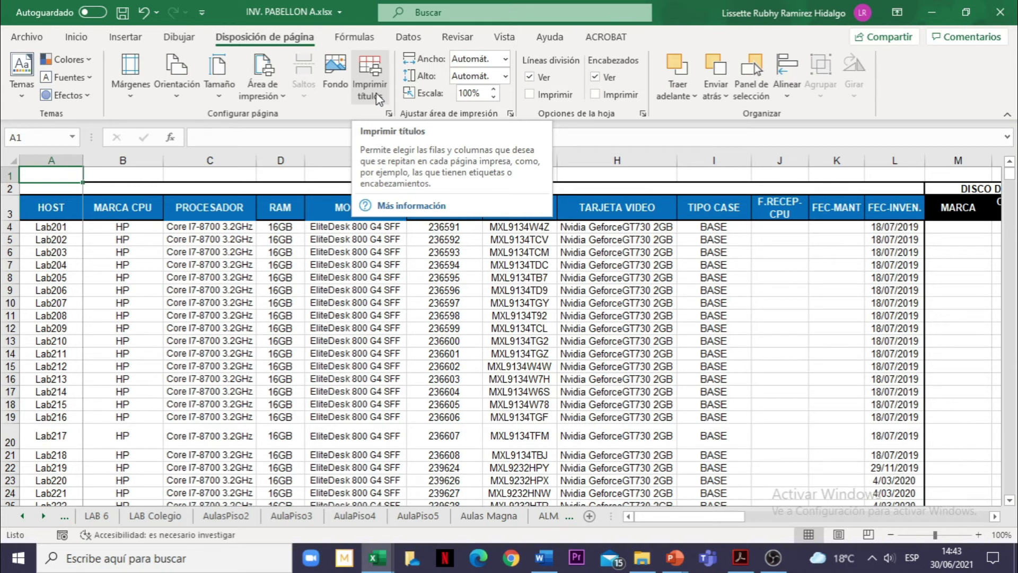
- Invoke Imprimir títulos and commit the value 7 in cell A1
left_click(377, 98)
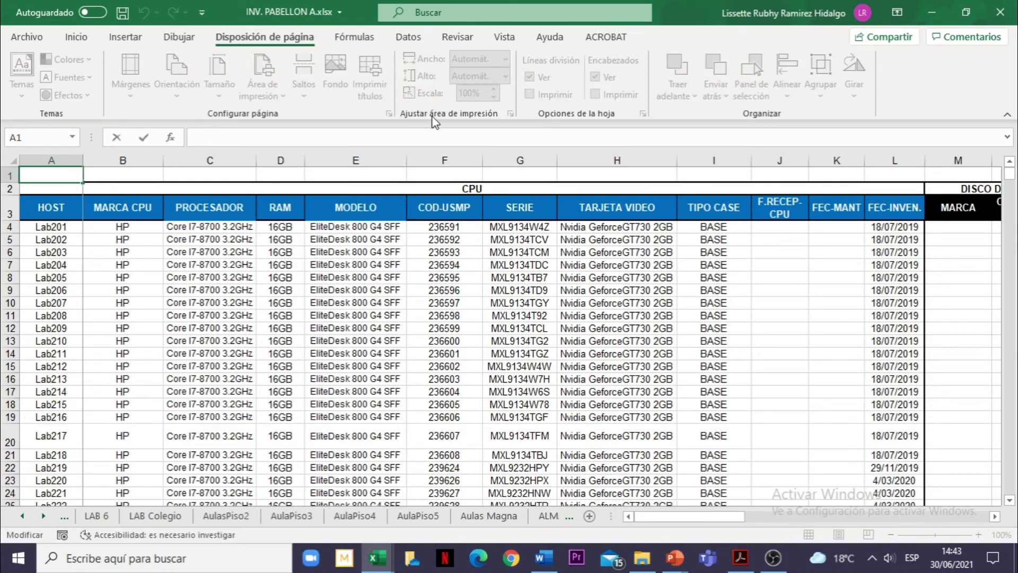
left_click(378, 176)
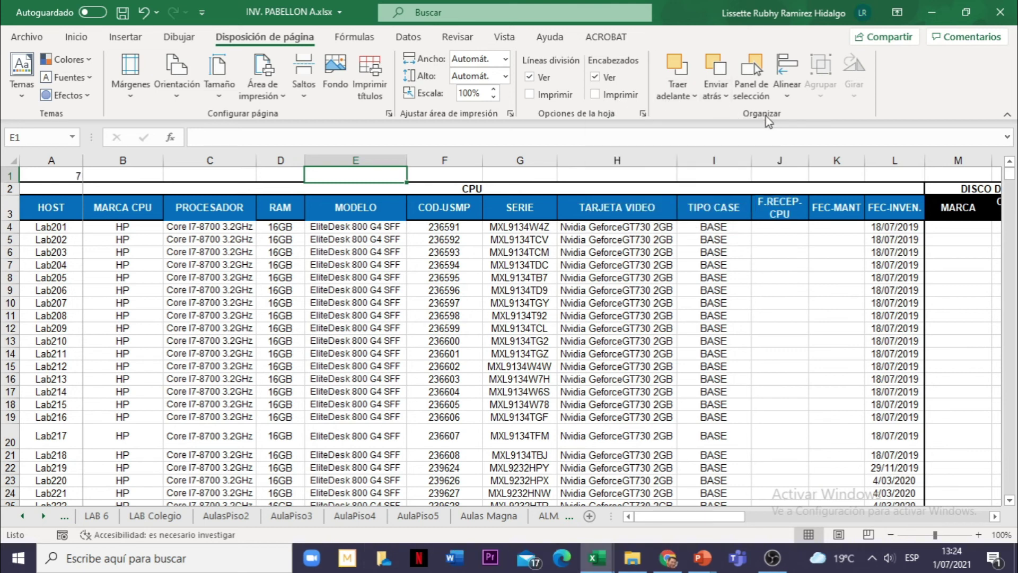
left_click(697, 98)
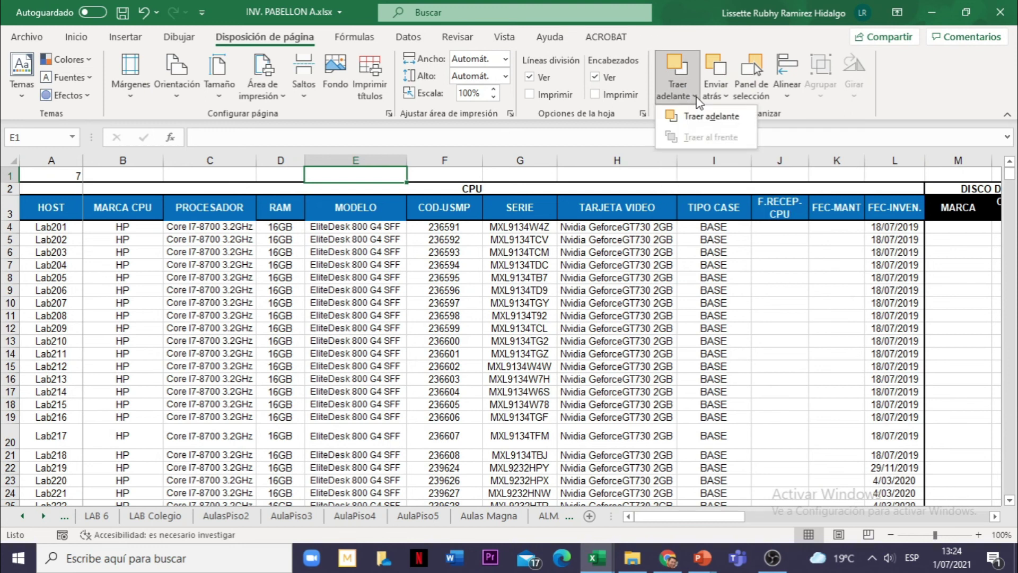
left_click(697, 100)
left_click(724, 96)
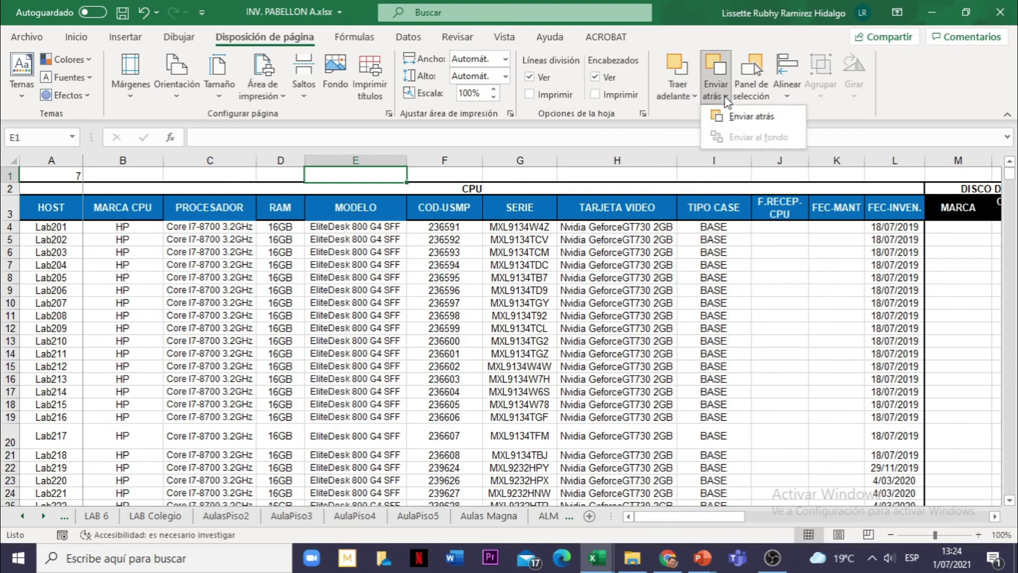
left_click(854, 146)
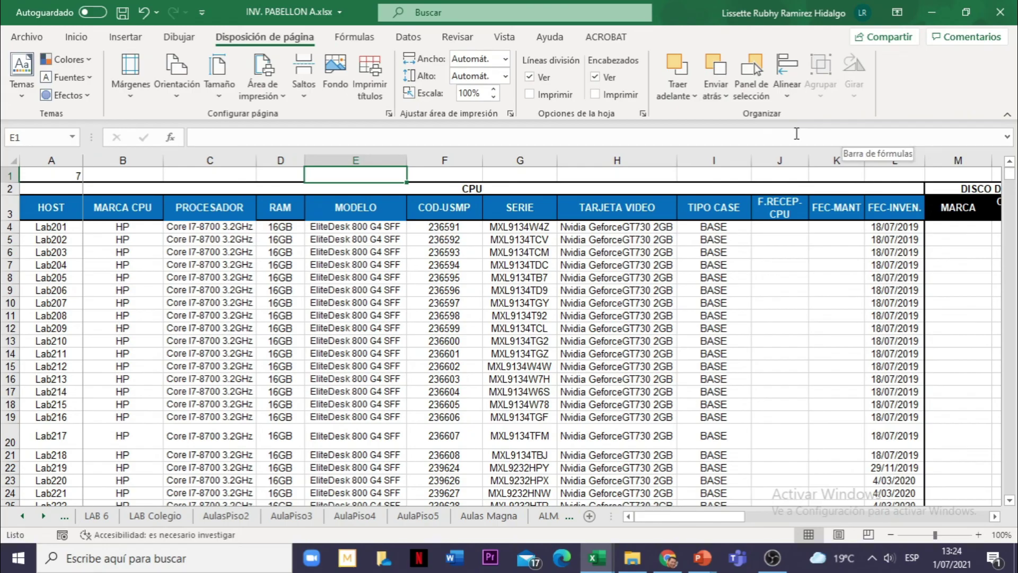